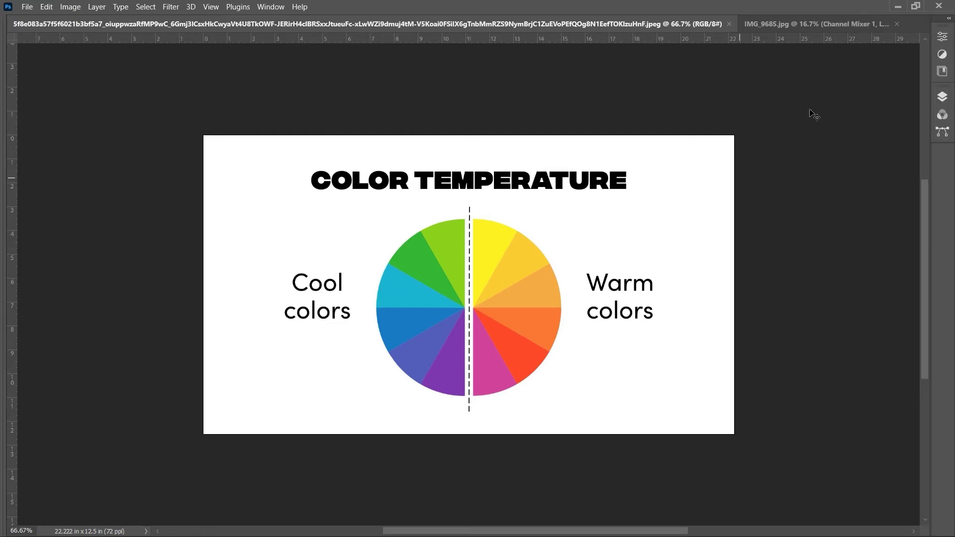
Bring the IMG_9685.jpg mother-and-daughter garden photo to the front
{"action": "left_click", "coordinate": [824, 25]}
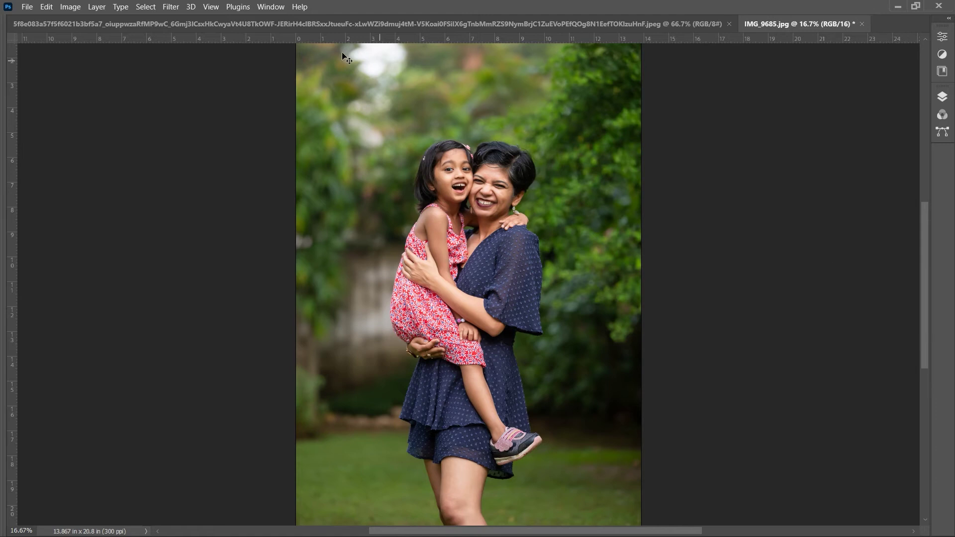
Show the Layers panel and add a Channel Mixer adjustment layer to IMG_9685.jpg
{"action": "left_click", "coordinate": [271, 7]}
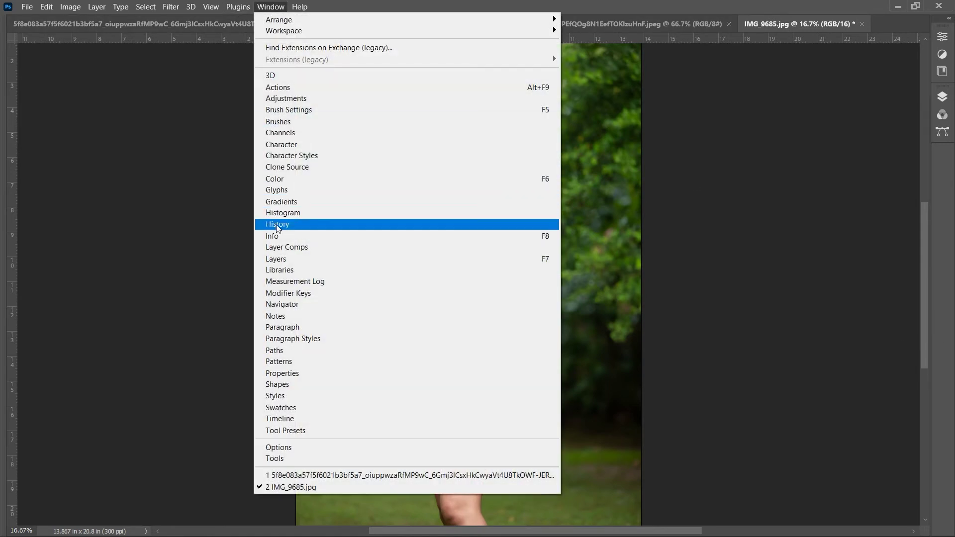
{"action": "left_click", "coordinate": [282, 259]}
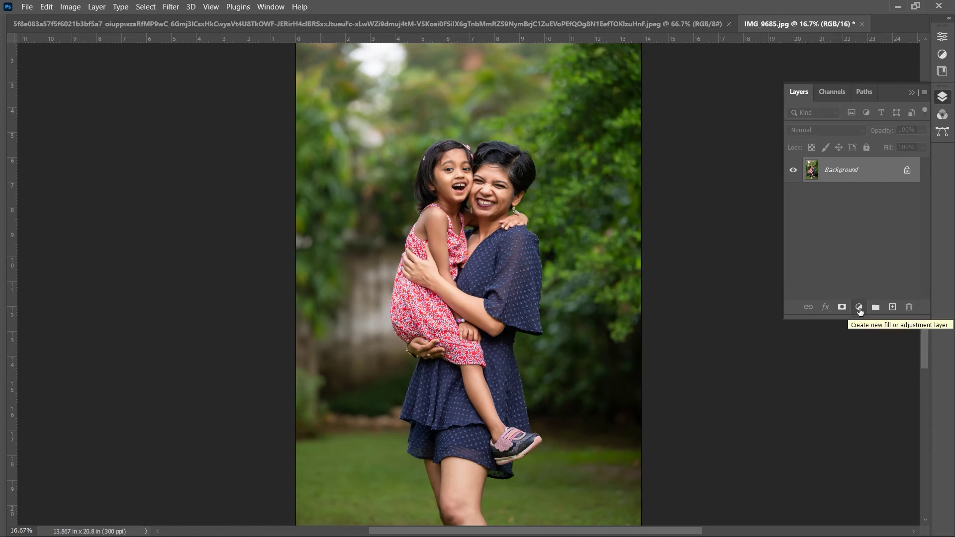
{"action": "left_click", "coordinate": [859, 309]}
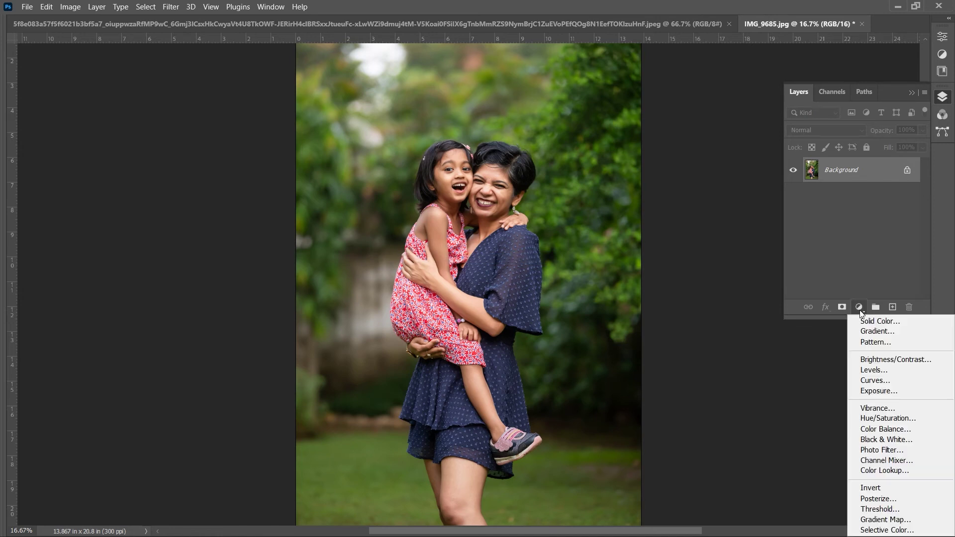
{"action": "left_click", "coordinate": [867, 461]}
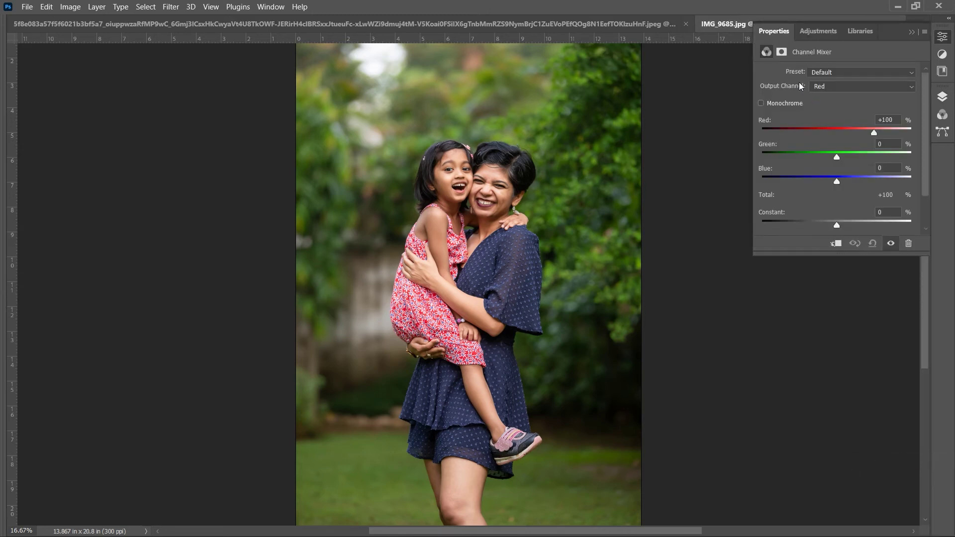
With the Default preset, mix Blue output from Red -50, Green +150, Blue 0, Constant +2
{"action": "left_click", "coordinate": [835, 75]}
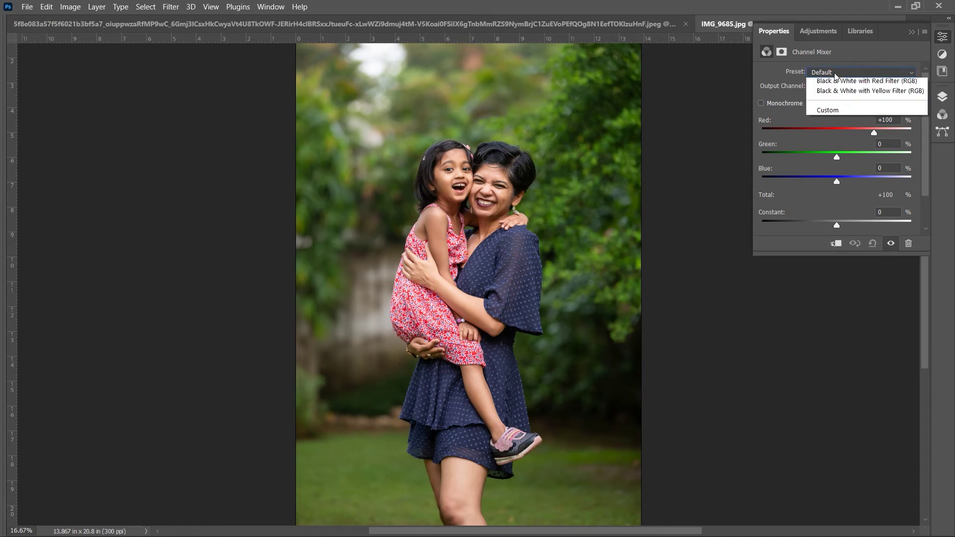
{"action": "left_click", "coordinate": [835, 75]}
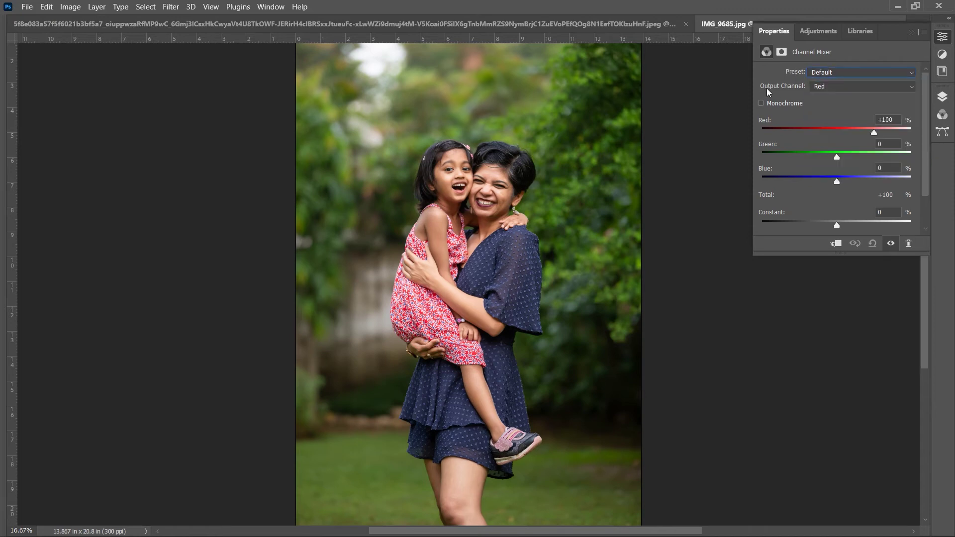
{"action": "left_click", "coordinate": [834, 90]}
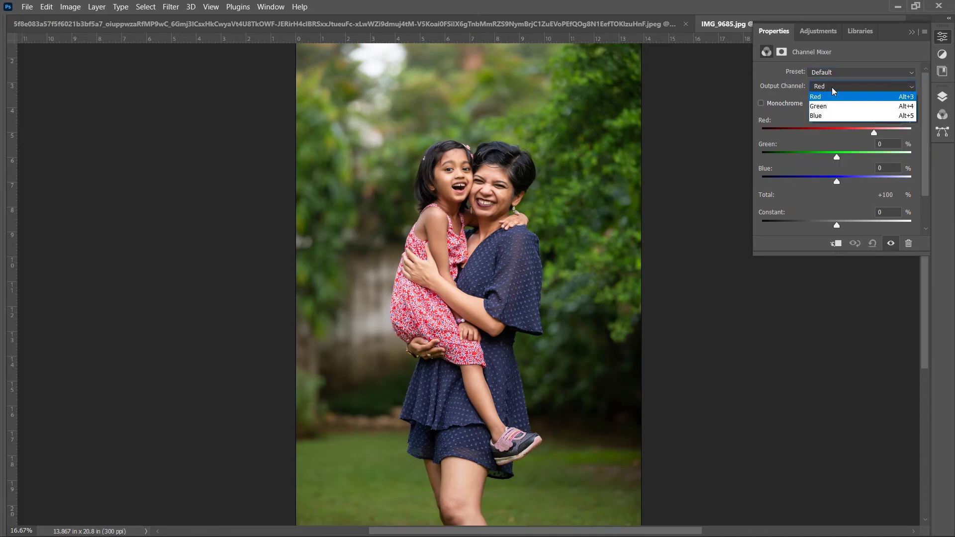
{"action": "left_click", "coordinate": [818, 116]}
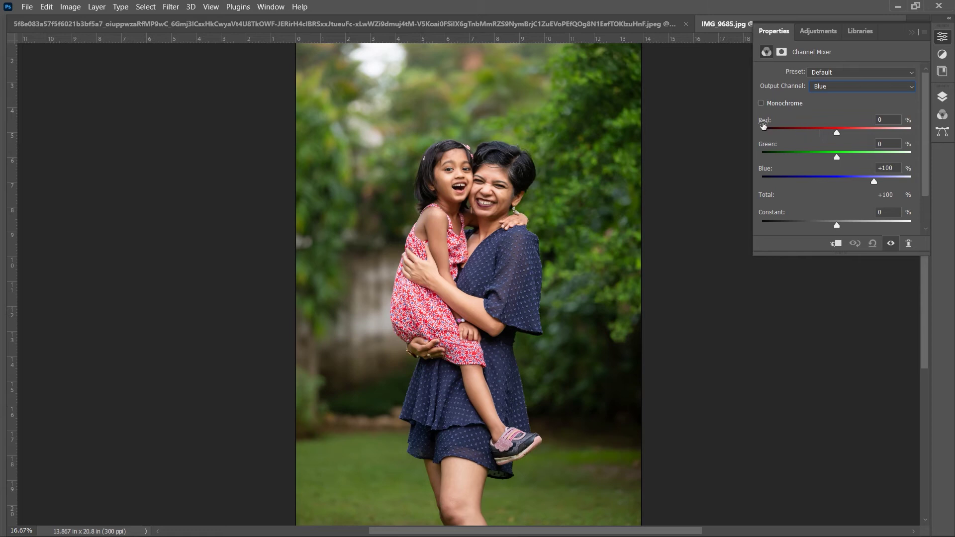
{"action": "left_click", "coordinate": [887, 119]}
{"action": "type", "text": "-50"}
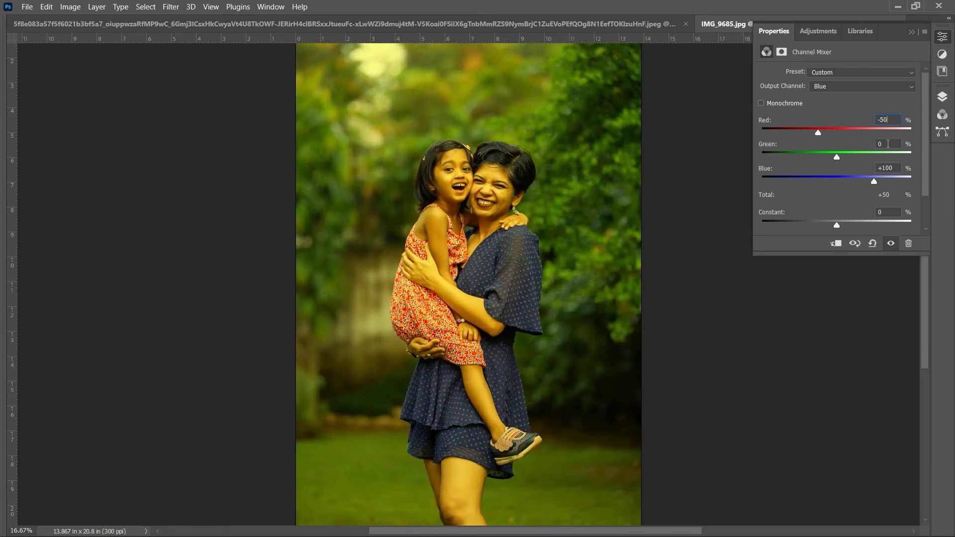
{"action": "key", "text": "Tab"}
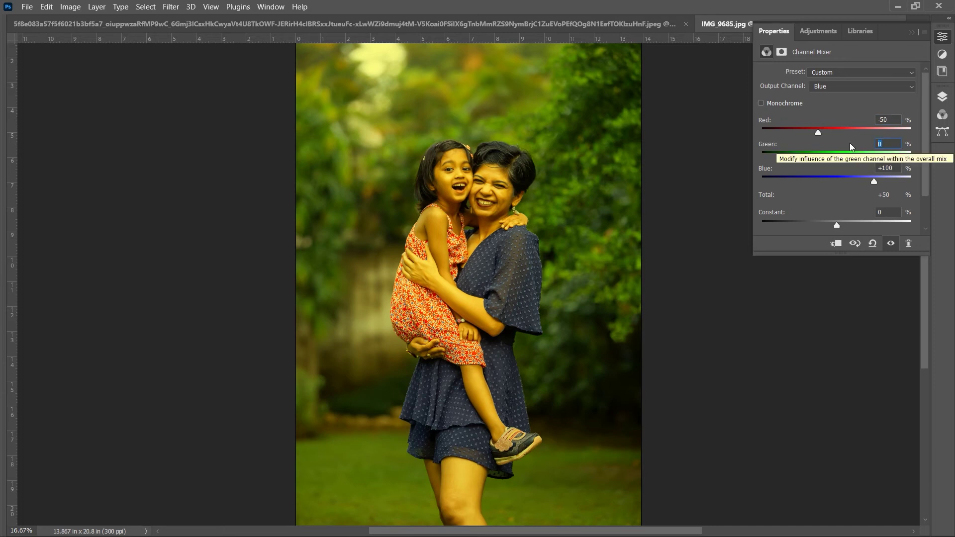
{"action": "type", "text": "150"}
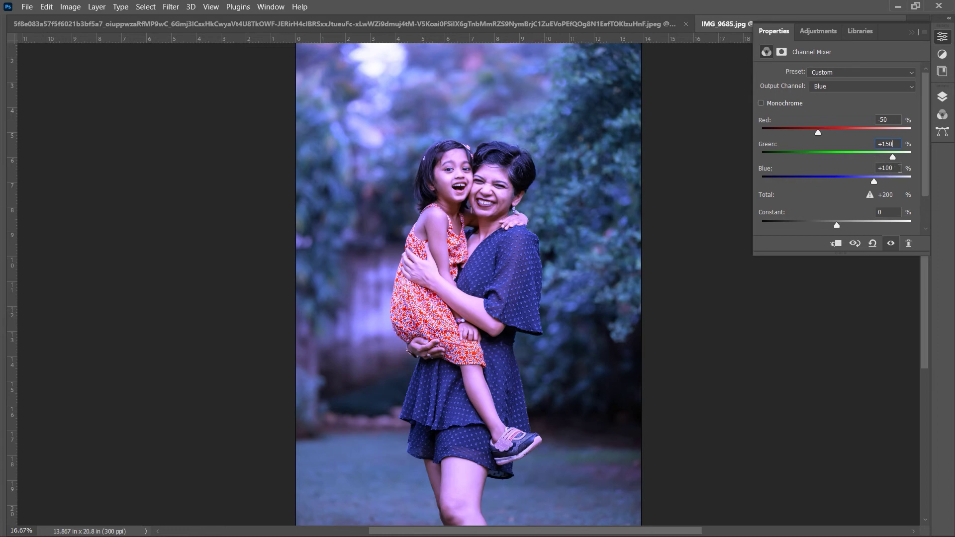
{"action": "left_click", "coordinate": [897, 168]}
{"action": "type", "text": "0"}
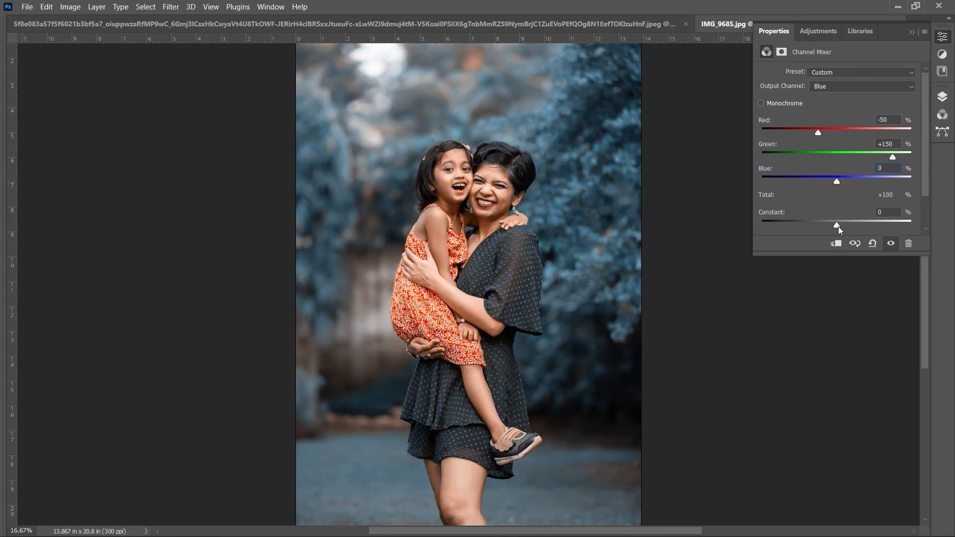
{"action": "mouse_move", "coordinate": [838, 226]}
{"action": "left_mouse_down"}
{"action": "mouse_move", "coordinate": [804, 225]}
{"action": "mouse_move", "coordinate": [851, 221]}
{"action": "mouse_move", "coordinate": [818, 227]}
{"action": "mouse_move", "coordinate": [836, 228]}
{"action": "left_mouse_up"}
Check the Constant value and bring back the Layers panel showing Channel Mixer 1 above Background
{"action": "left_click", "coordinate": [880, 212]}
{"action": "left_click", "coordinate": [912, 32]}
{"action": "left_click", "coordinate": [945, 99]}
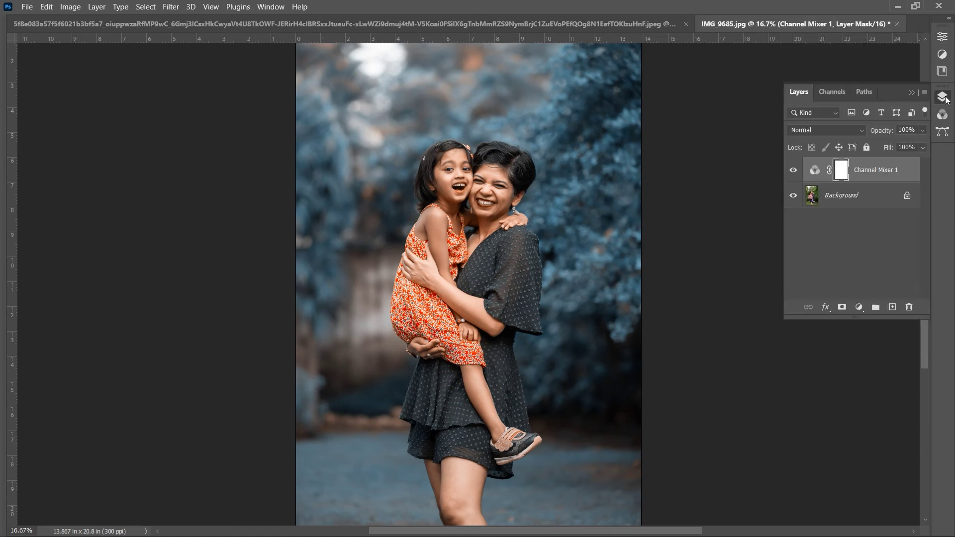
Zoom in on both faces to inspect the teal-and-orange colours, then zoom back out
{"action": "key", "text": "ctrl+plus"}
{"action": "key", "text": "ctrl+plus"}
{"action": "key", "text": "ctrl+plus"}
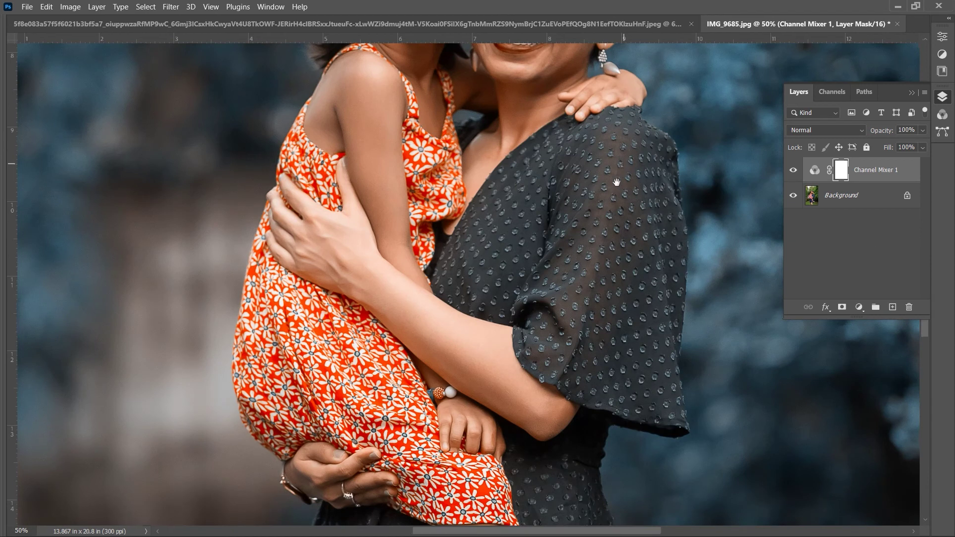
{"action": "left_click_drag", "start_coordinate": [616, 182], "coordinate": [572, 406]}
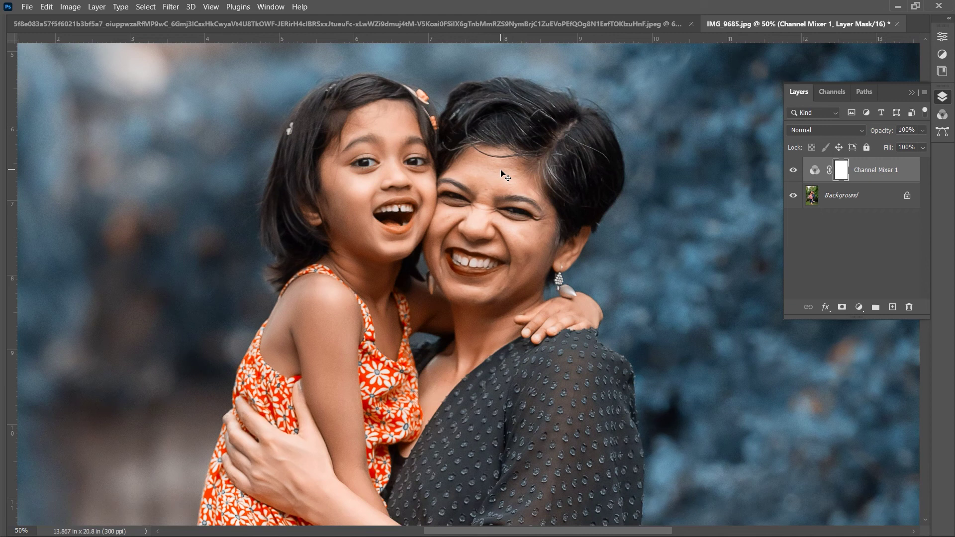
{"action": "key", "text": "ctrl+minus"}
{"action": "key", "text": "ctrl+minus"}
{"action": "key", "text": "ctrl+minus"}
{"action": "key", "text": "ctrl+minus"}
{"action": "key", "text": "ctrl+plus"}
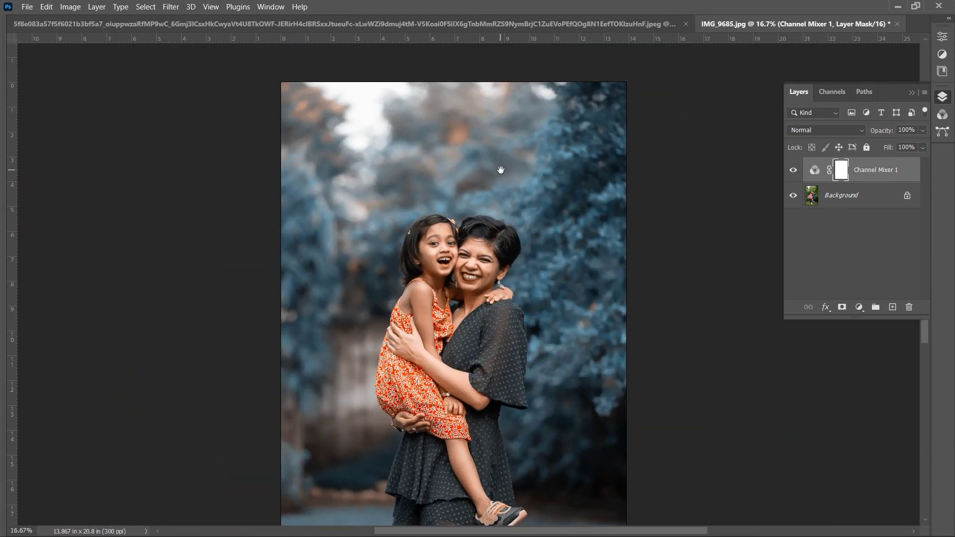
{"action": "left_click_drag", "start_coordinate": [596, 261], "coordinate": [592, 204]}
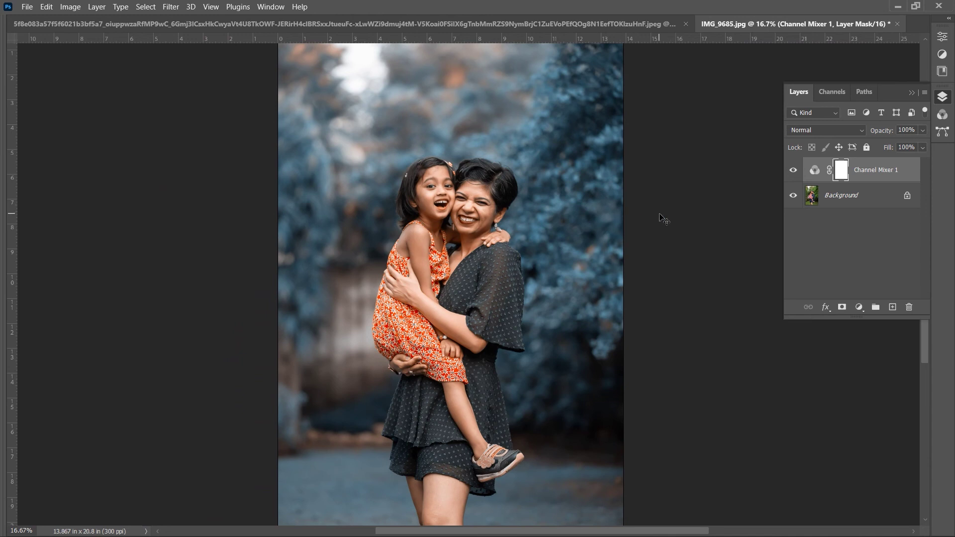
{"action": "key", "text": "ctrl+minus"}
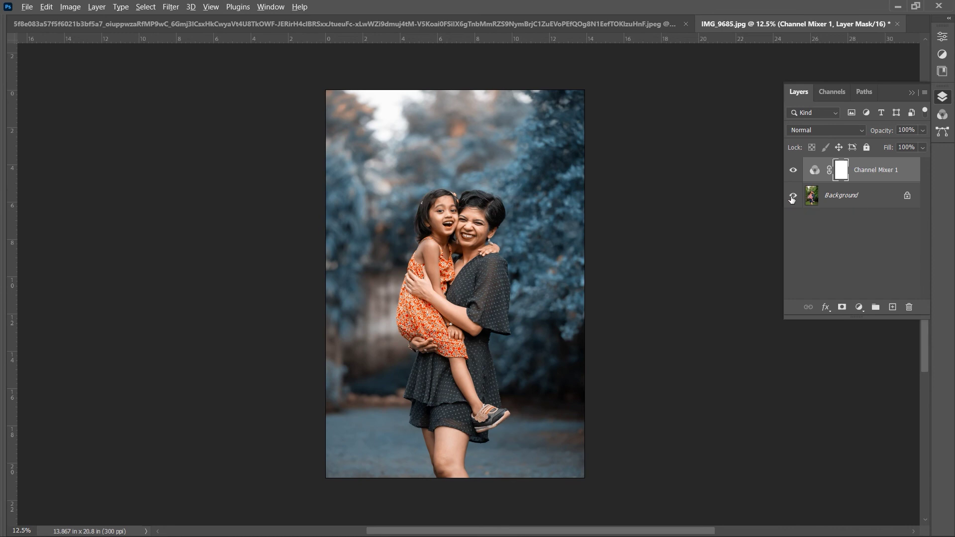
{"action": "left_click", "coordinate": [792, 199], "text": "alt"}
{"action": "left_click", "coordinate": [792, 199], "text": "alt"}
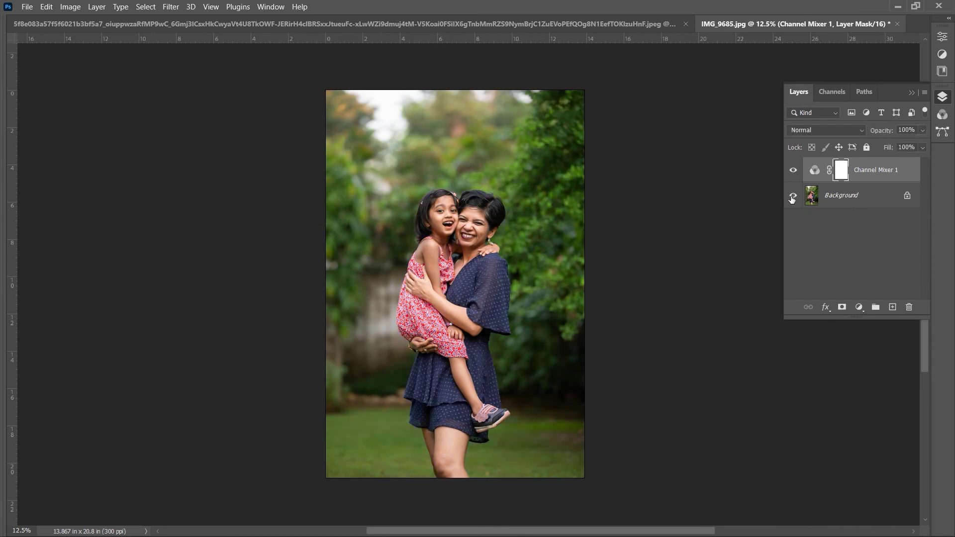
{"action": "left_click", "coordinate": [792, 199], "text": "alt"}
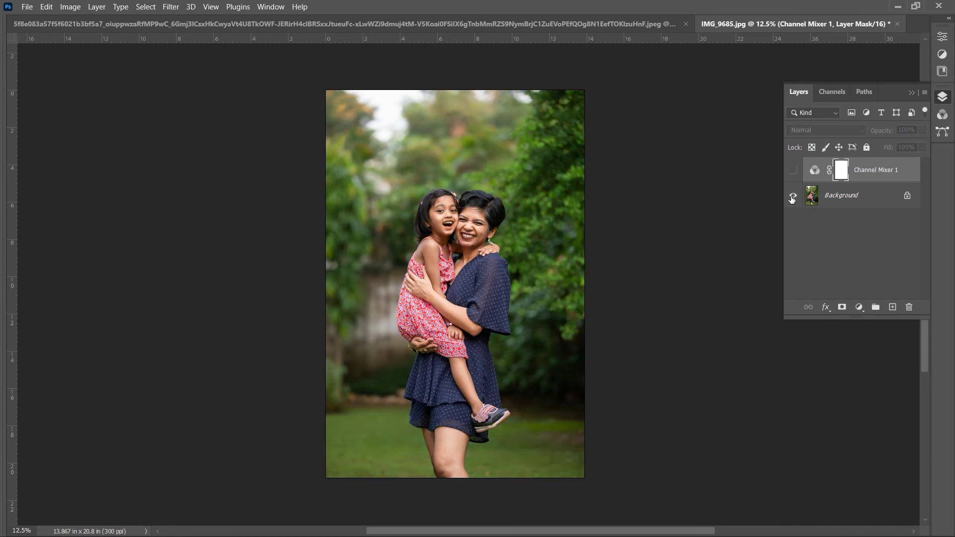
{"action": "left_click", "coordinate": [792, 199], "text": "alt"}
{"action": "key", "text": "ctrl+plus"}
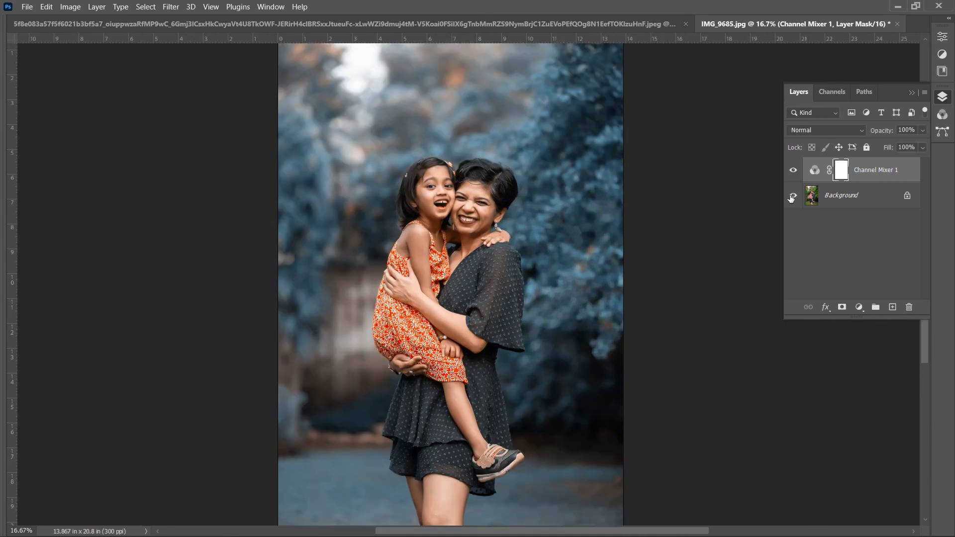